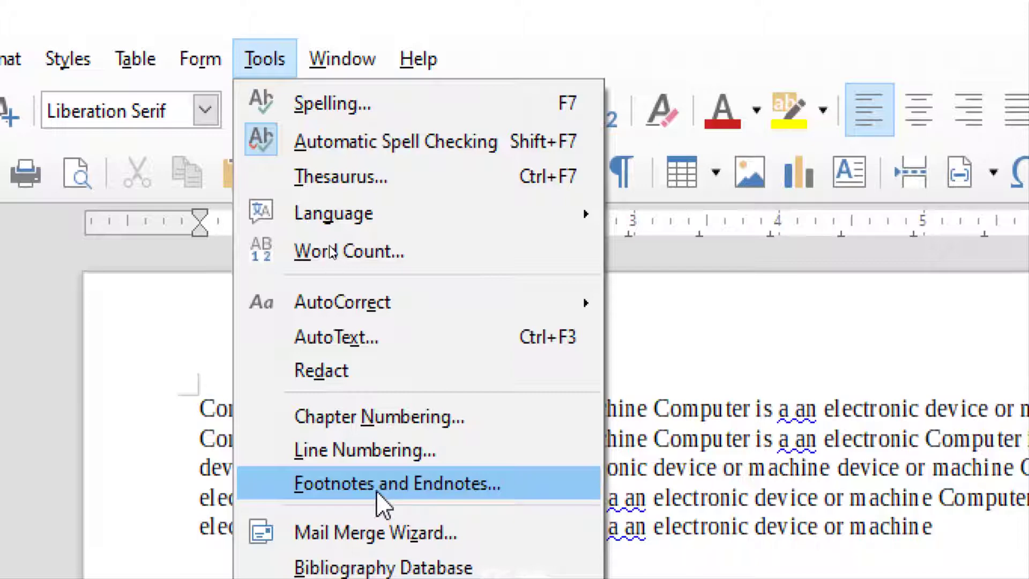
Set the footnote autonumbering to I, II, III, … with counting per document, and apply the footnote settings.
left_click(376, 485)
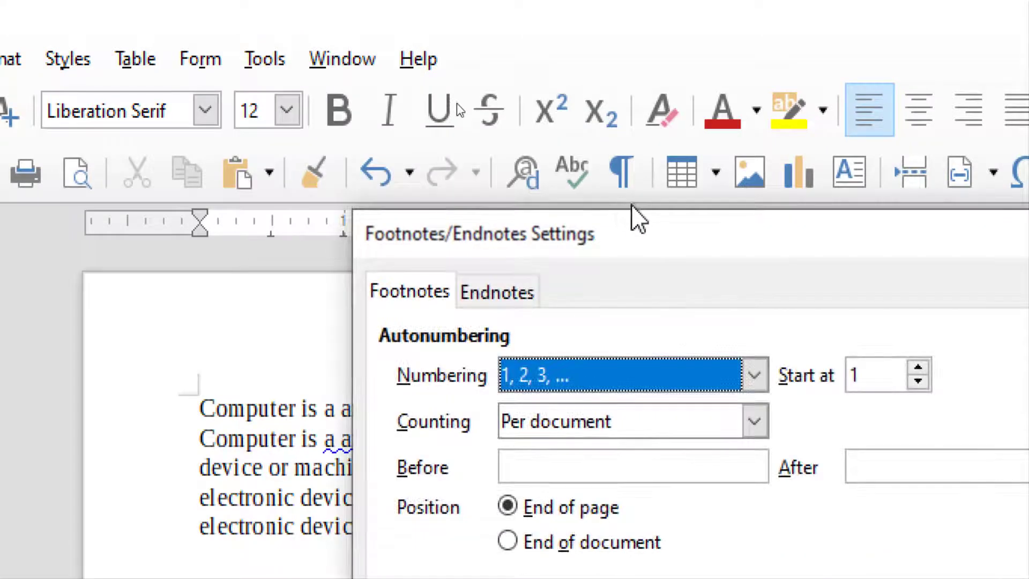
left_click_drag(620, 230, 415, 72)
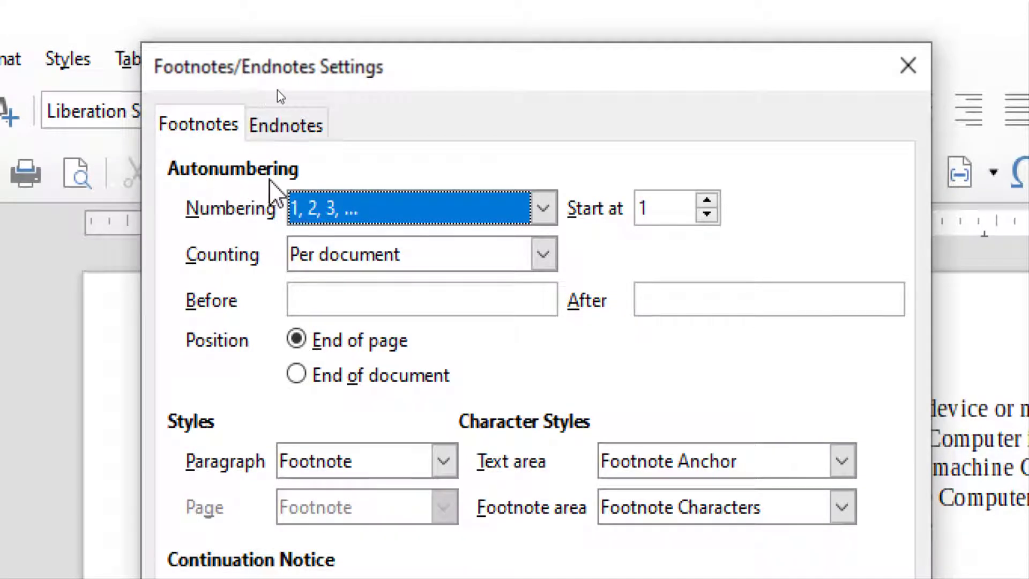
left_click(354, 219)
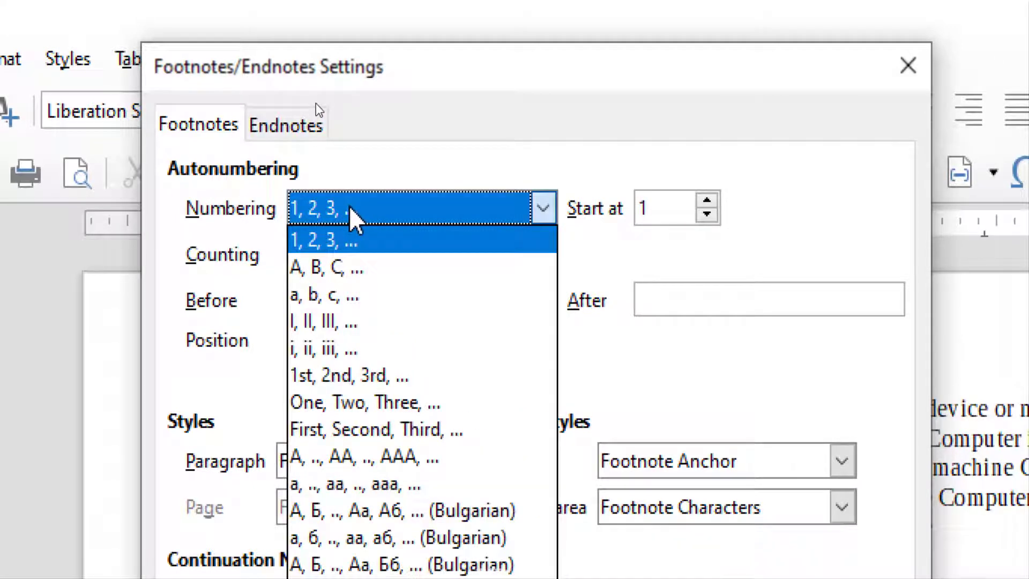
left_click(351, 207)
left_click(426, 205)
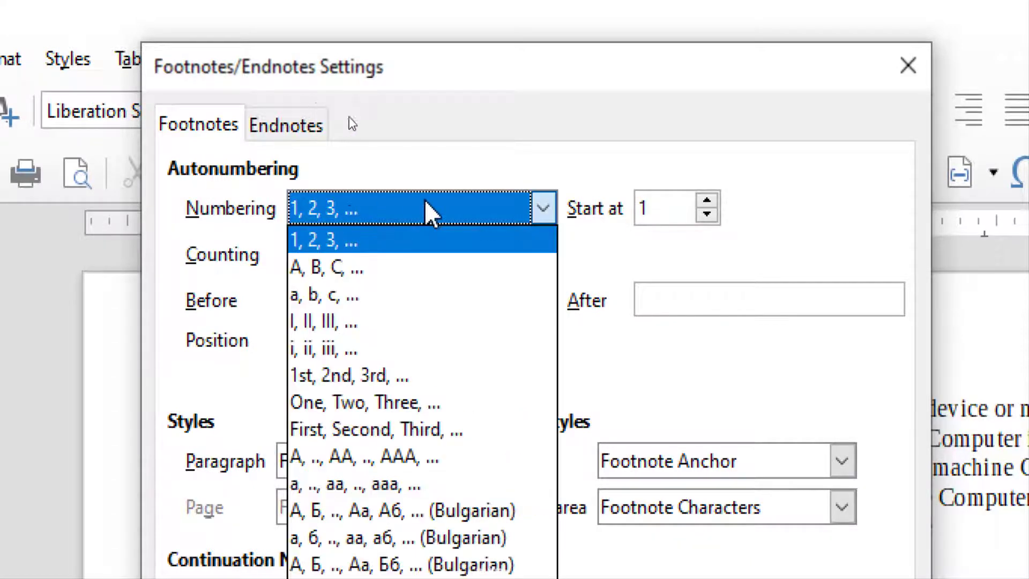
left_click(333, 321)
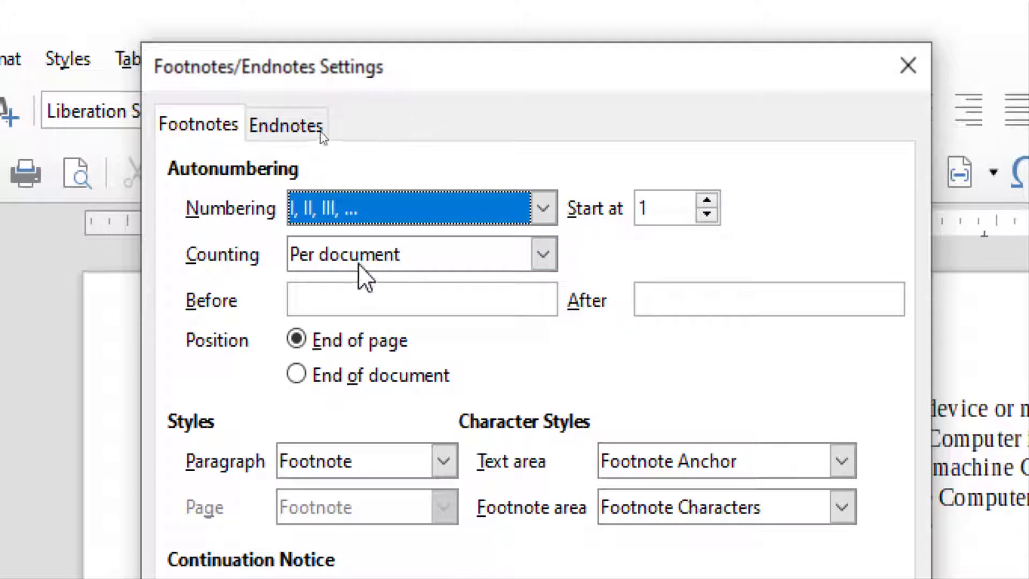
left_click(386, 254)
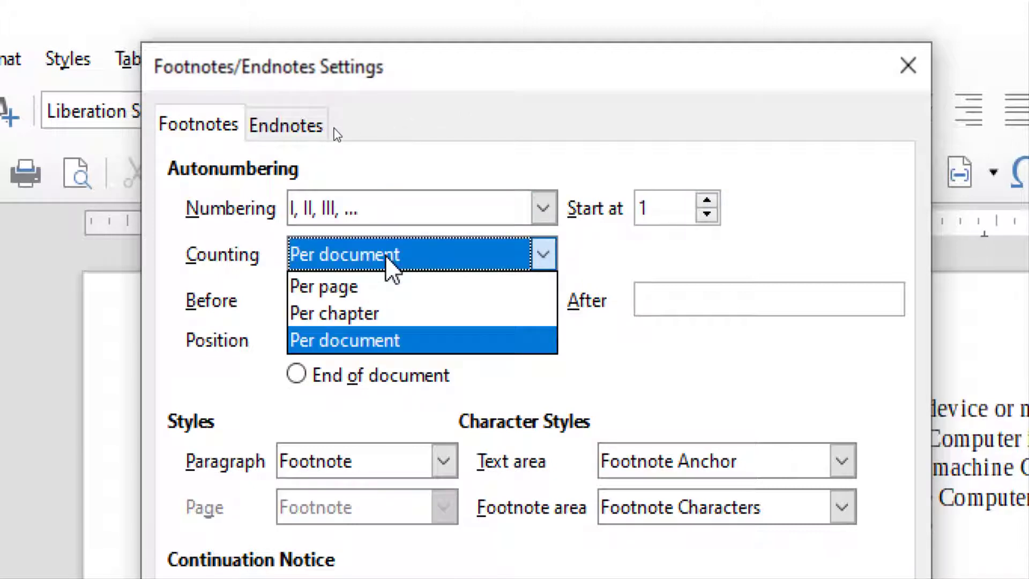
left_click(386, 257)
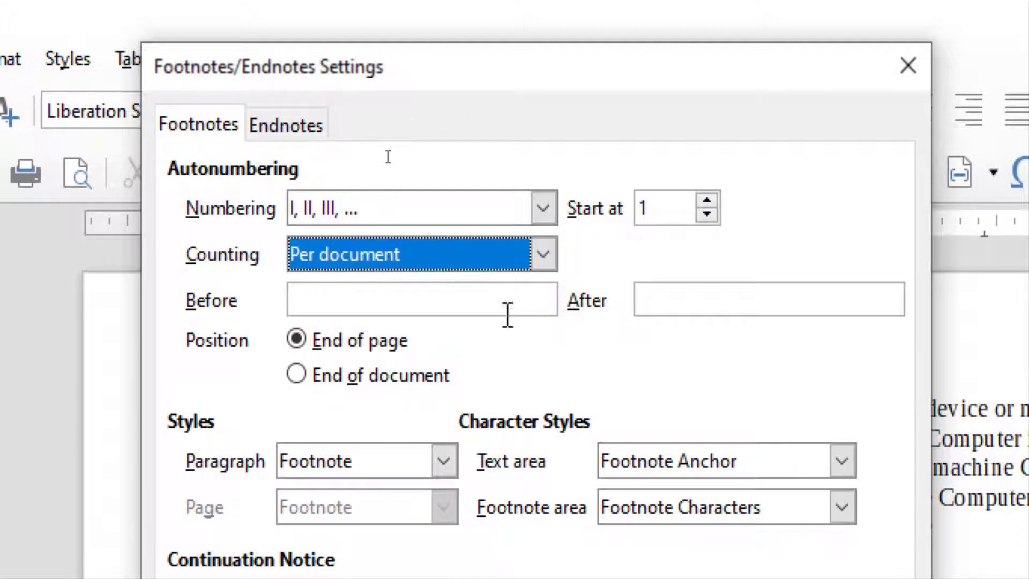
left_click(493, 301)
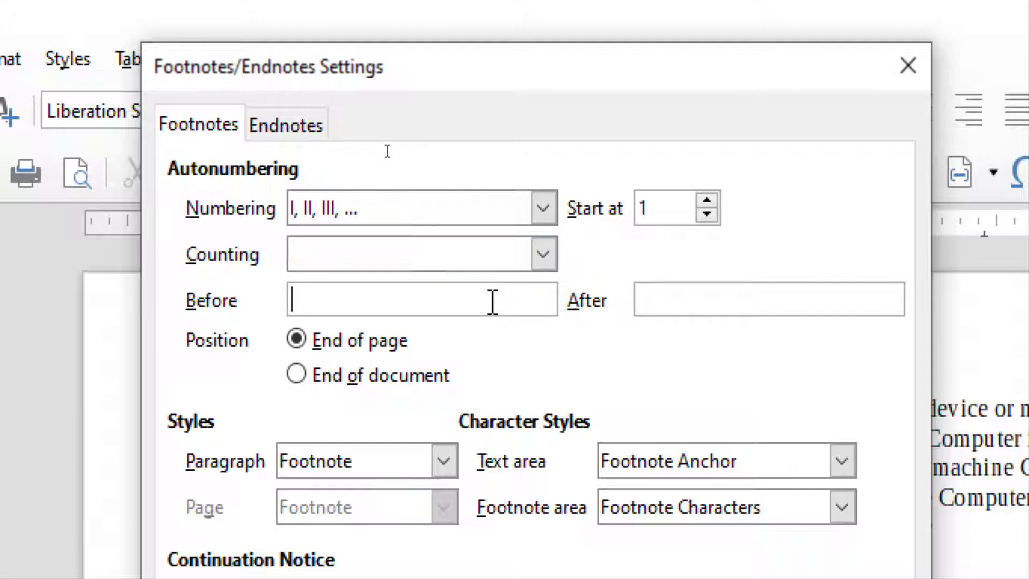
left_click(663, 292)
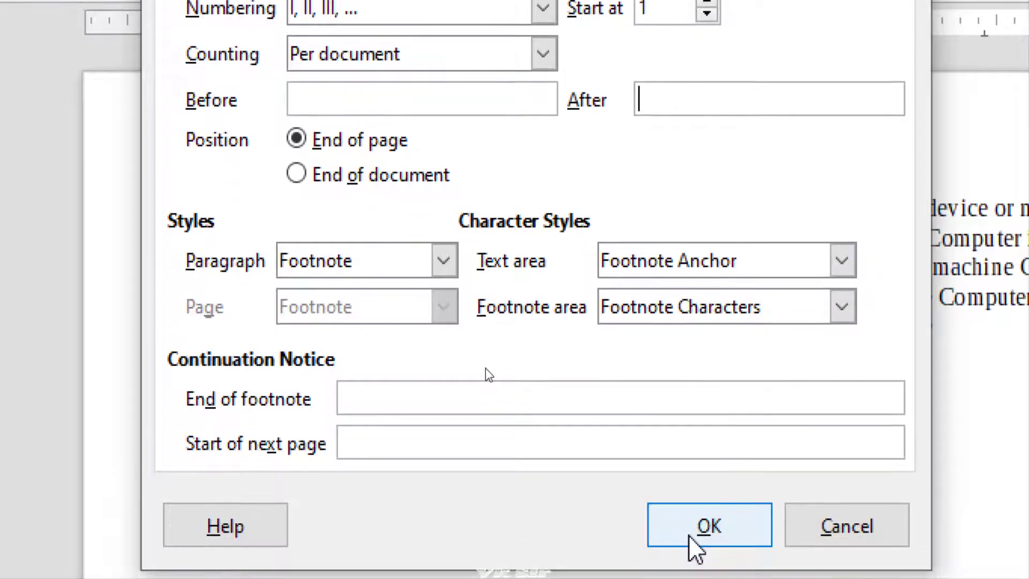
left_click(691, 539)
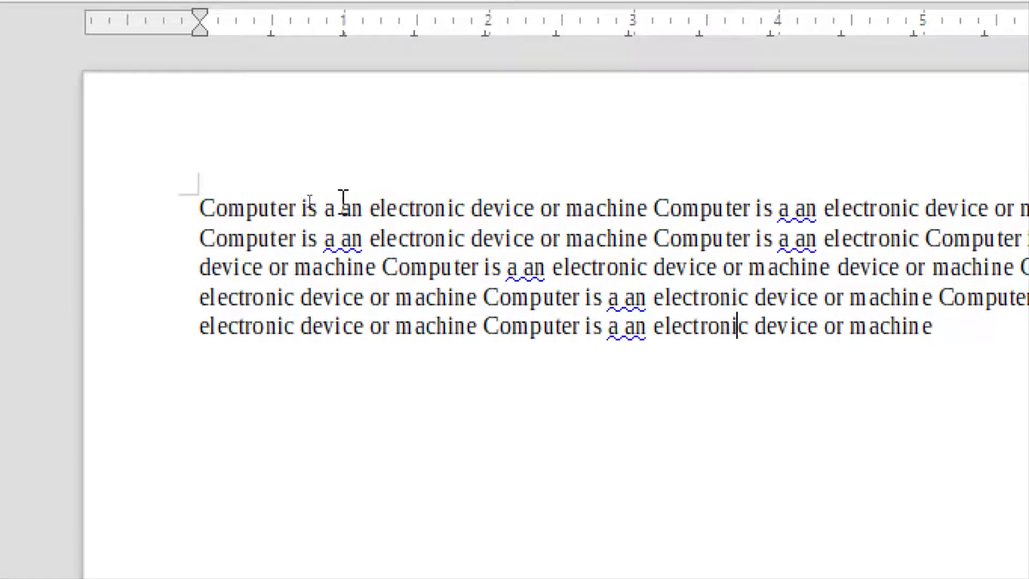
Insert a footnote at the word "device" in the first line of the paragraph.
left_click_drag(372, 199, 534, 204)
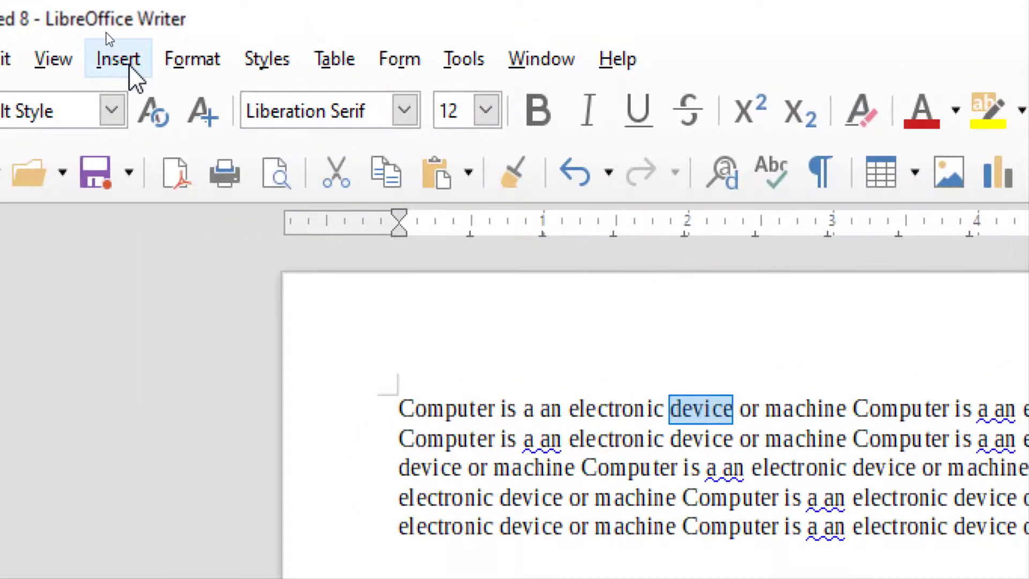
left_click(128, 65)
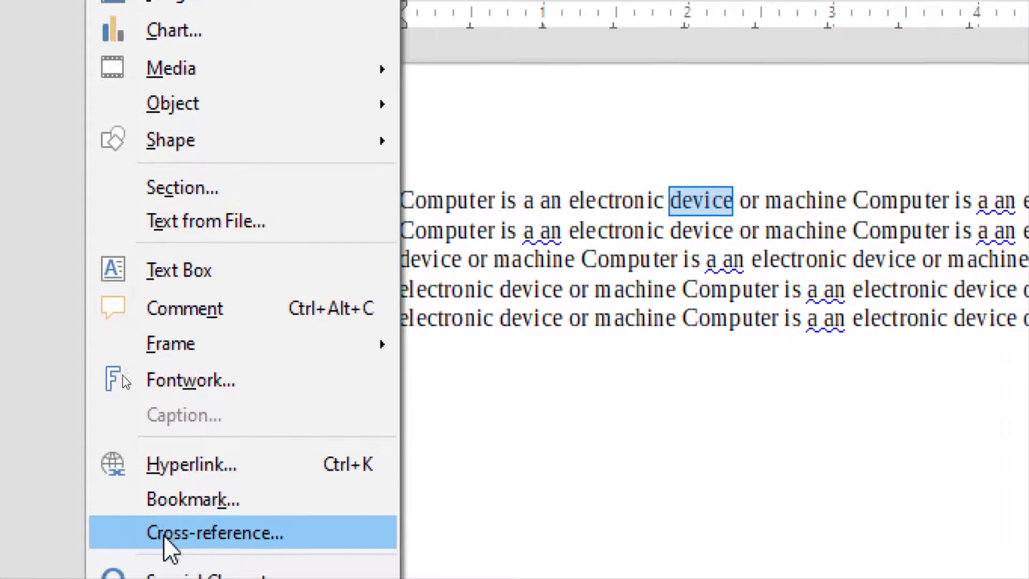
mouse_move(177, 547)
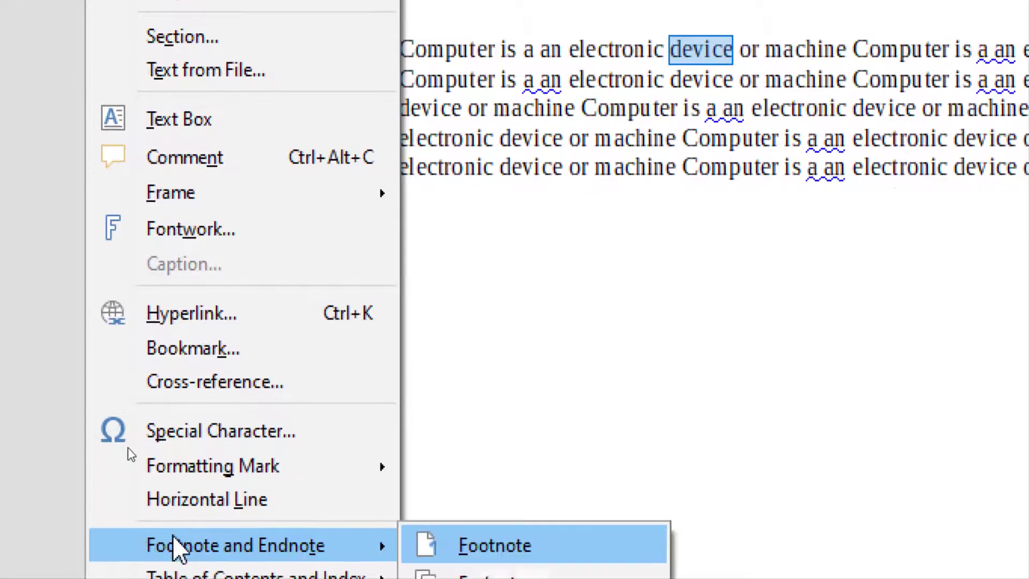
left_click(472, 545)
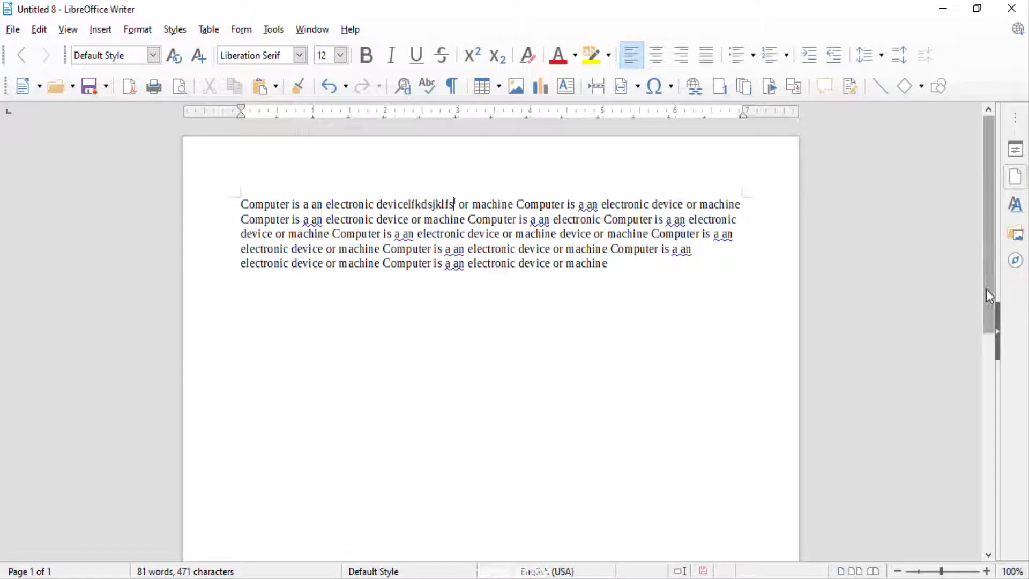
Complete the footnote text at the foot of the page so it reads "dklfjksd".
left_click_drag(986, 289, 957, 516)
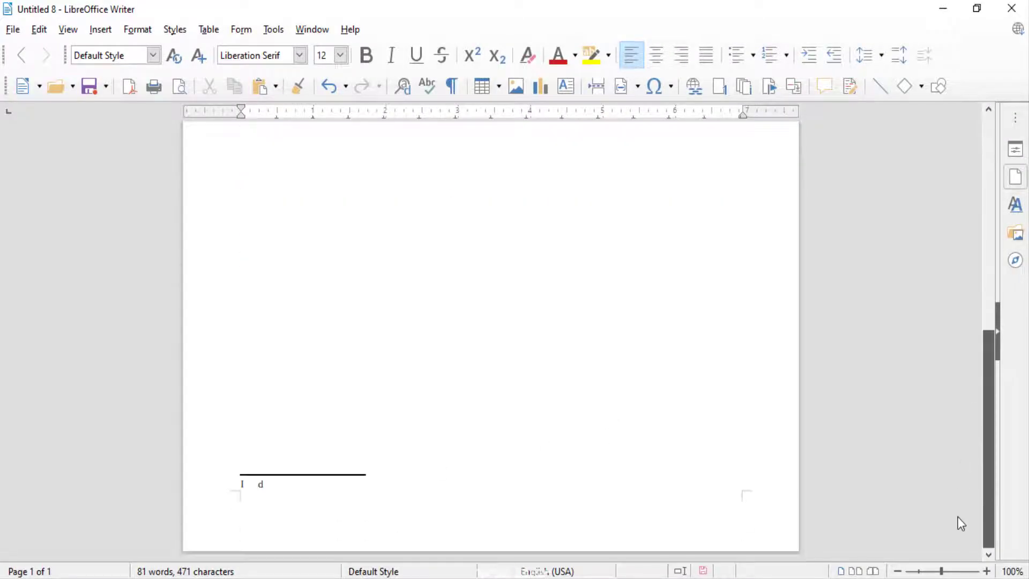
left_click(327, 485)
type("klfjksd")
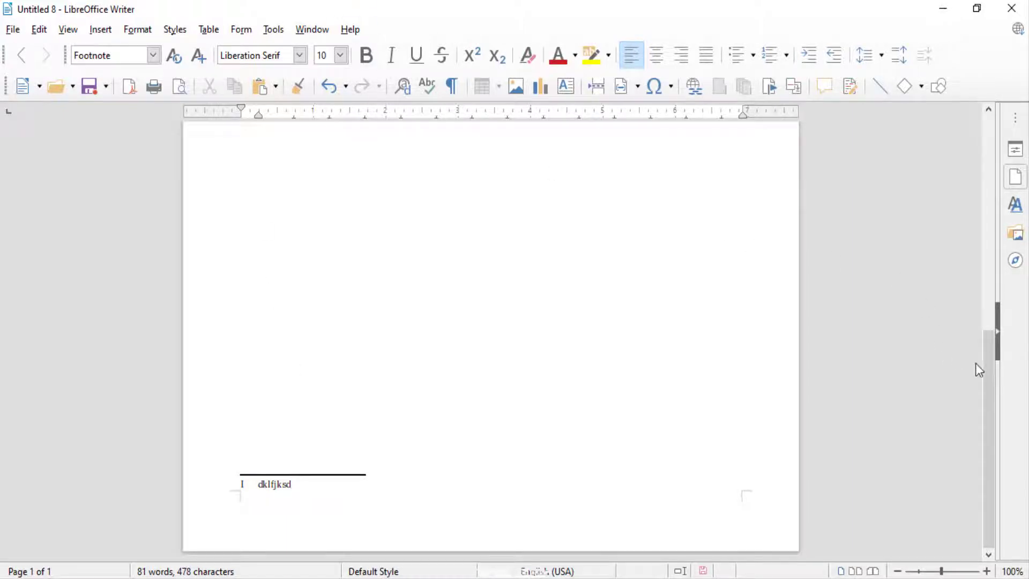
Examine the footnote's reference mark in the first line and its note text at the foot of the page.
left_click_drag(987, 362, 979, 168)
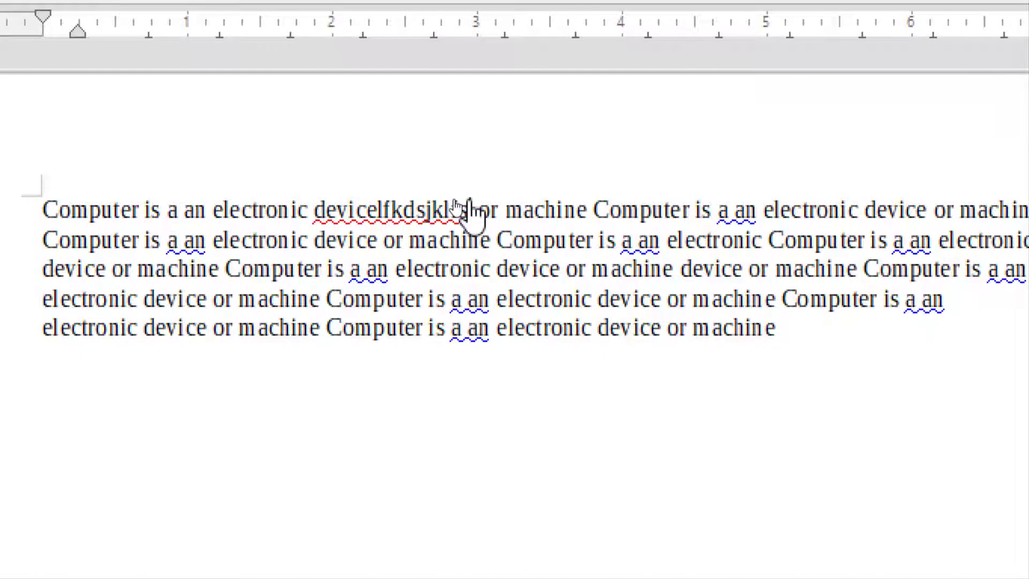
mouse_move(455, 203)
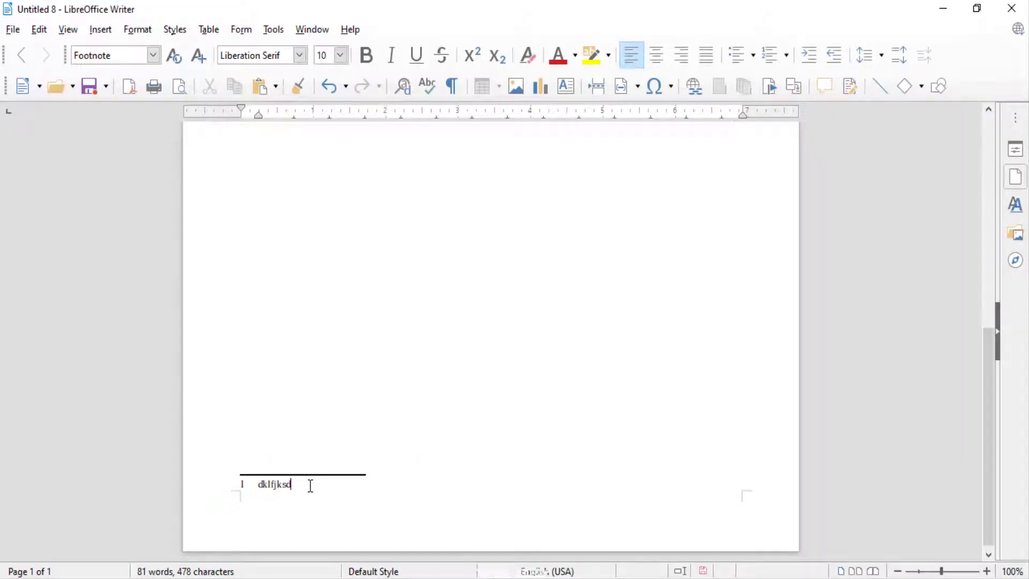
left_click_drag(310, 485, 240, 467)
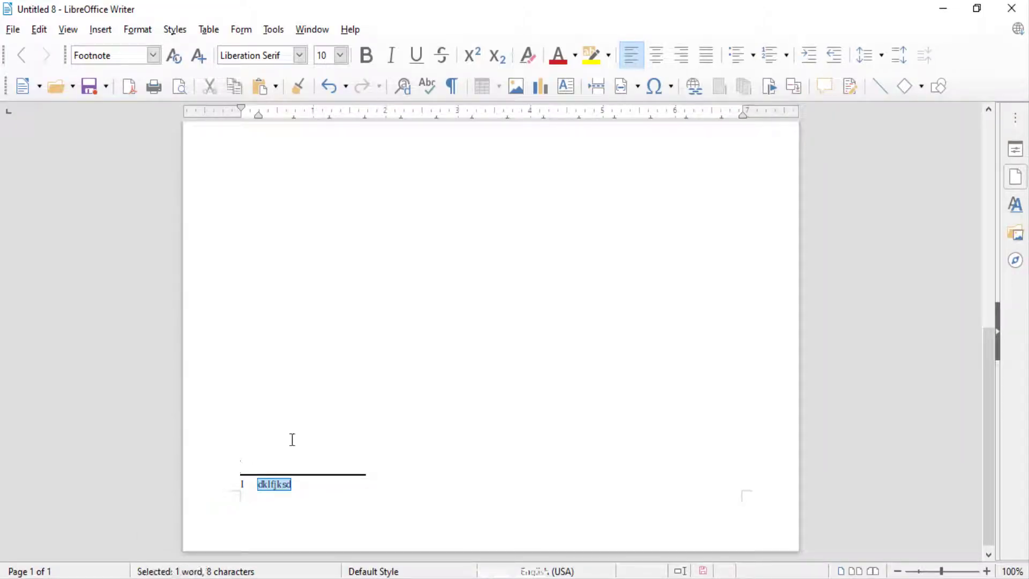
left_click(344, 437)
scroll(987, 274, "up", 1)
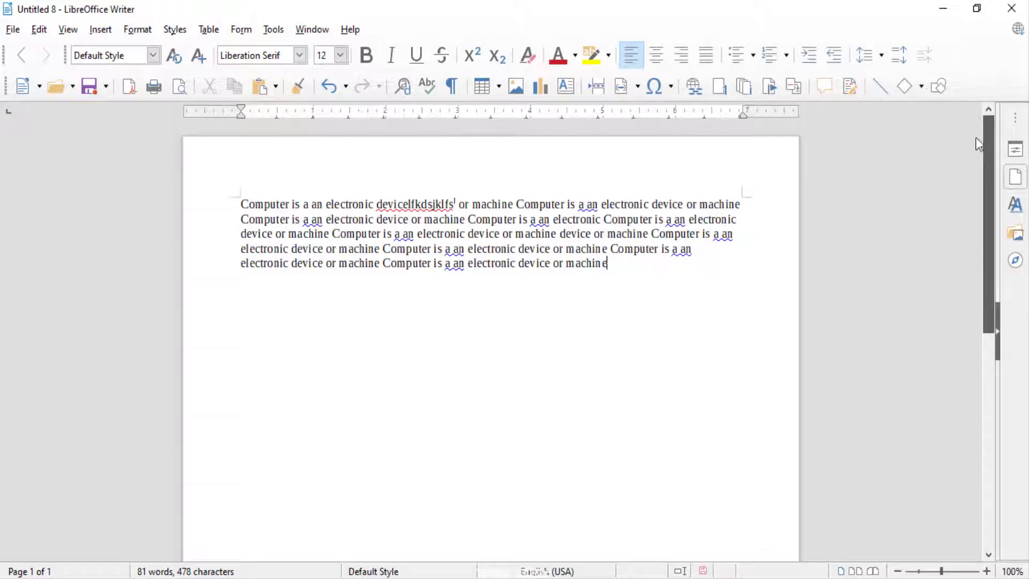
Change the footnote autonumbering to 1st, 2nd, 3rd, …, apply it, and check the footnote at the foot of the page.
left_click(273, 30)
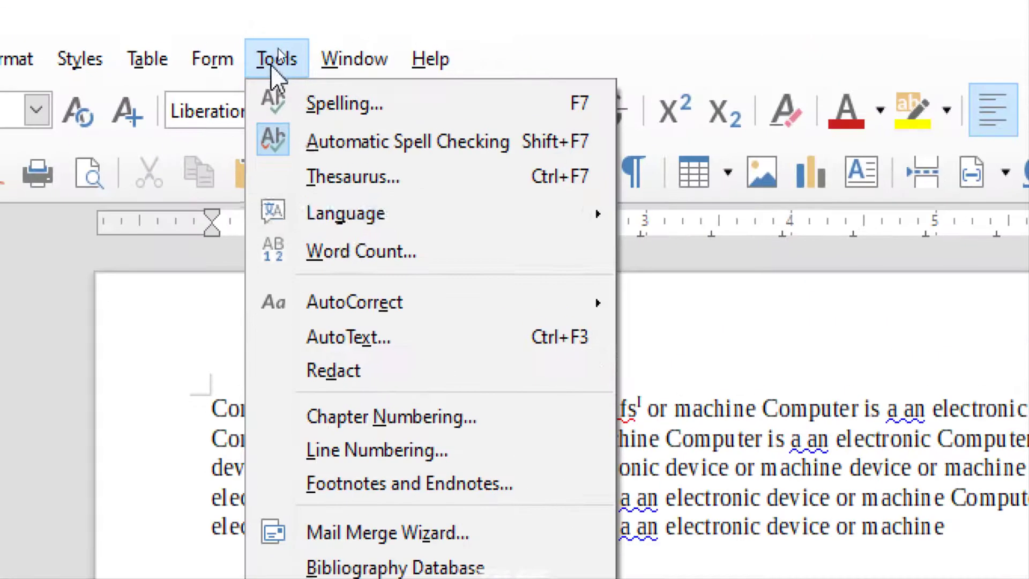
left_click(371, 490)
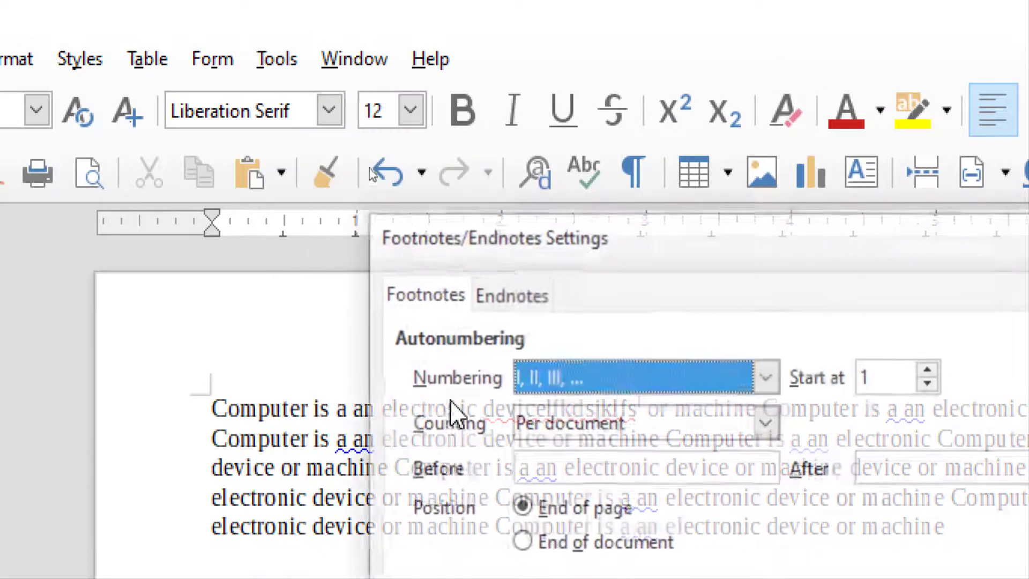
left_click(572, 381)
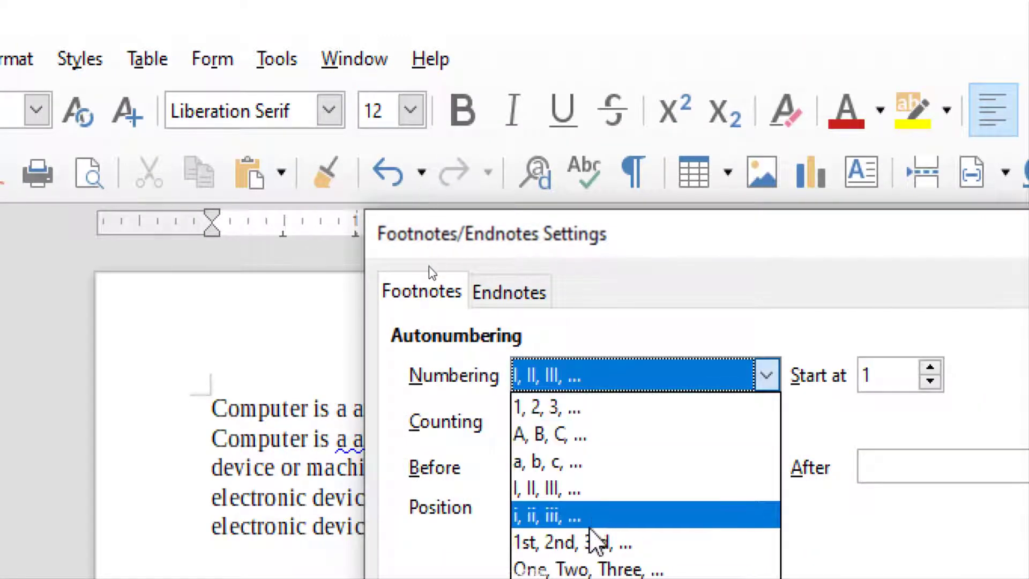
left_click(590, 545)
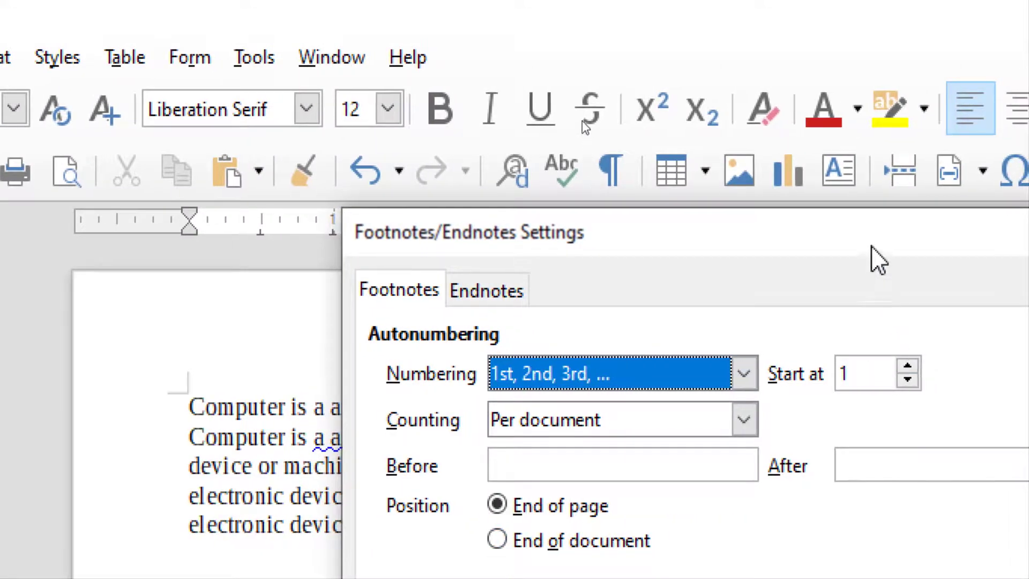
left_click_drag(892, 257, 722, 33)
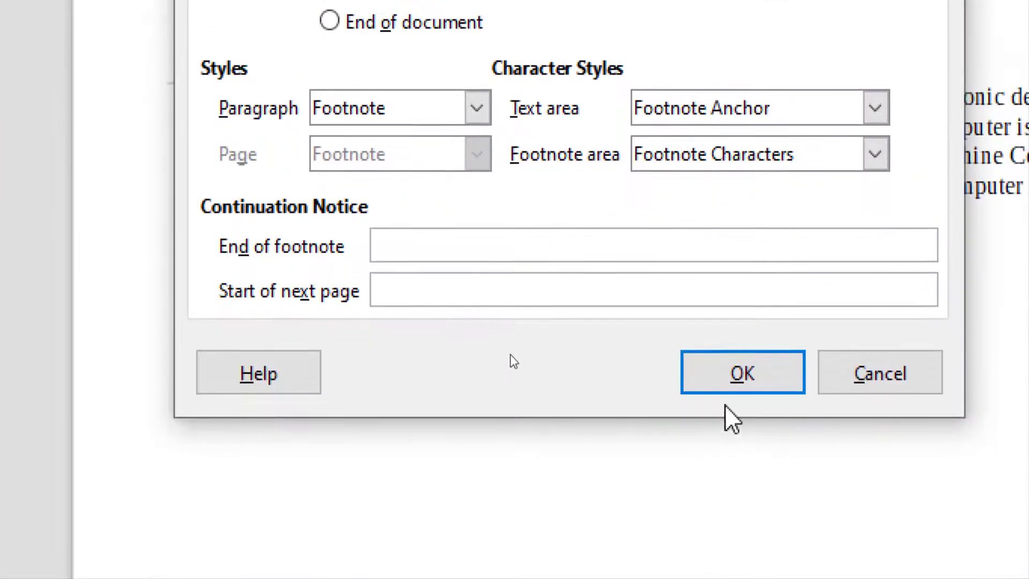
left_click(730, 388)
scroll(414, 536, "down", 5)
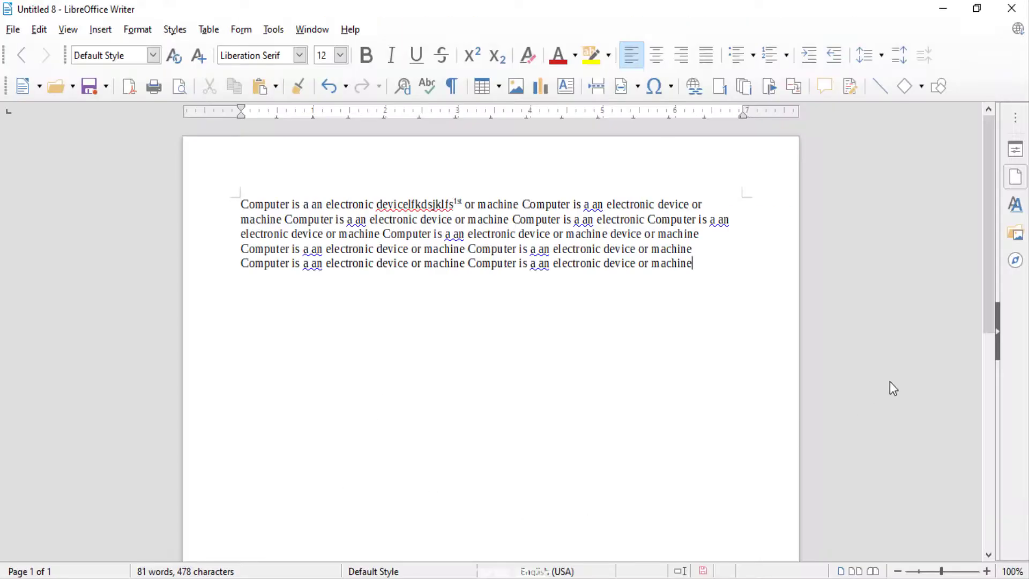
left_click_drag(979, 314, 986, 509)
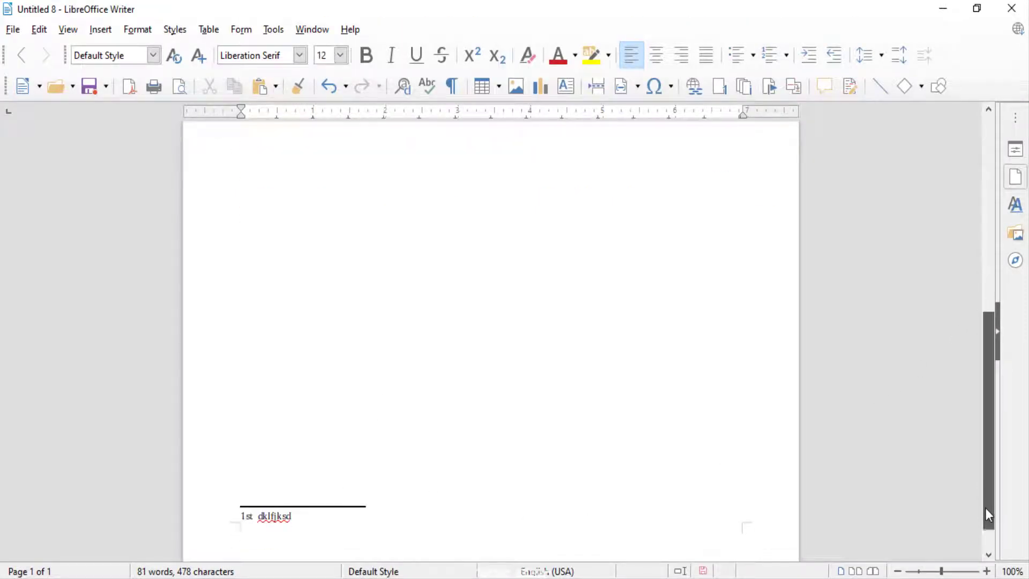
left_click_drag(917, 494, 858, 501)
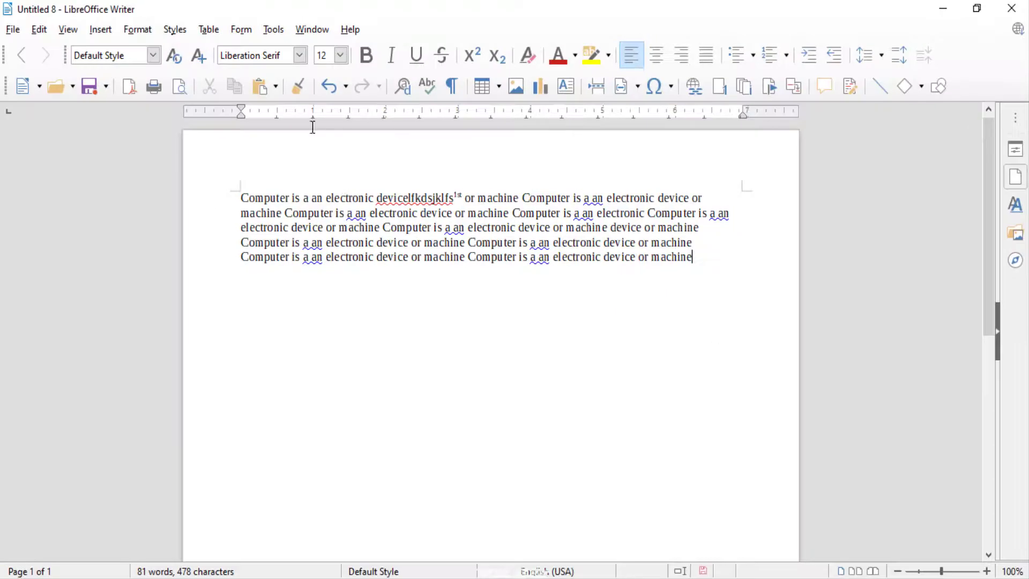
Insert a page break at the end of the fourth line to move the last line onto a second page.
left_click(273, 29)
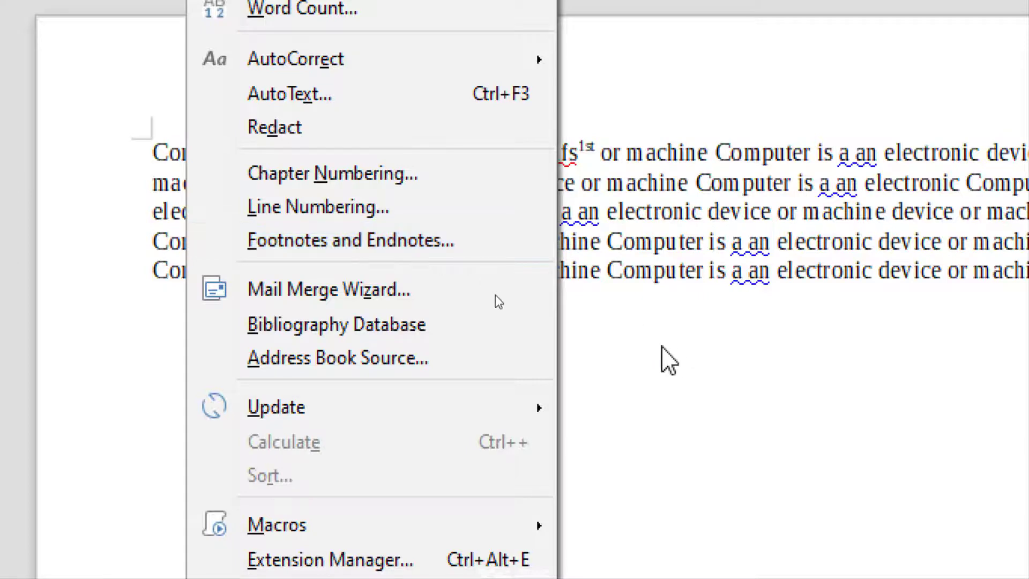
left_click(625, 340)
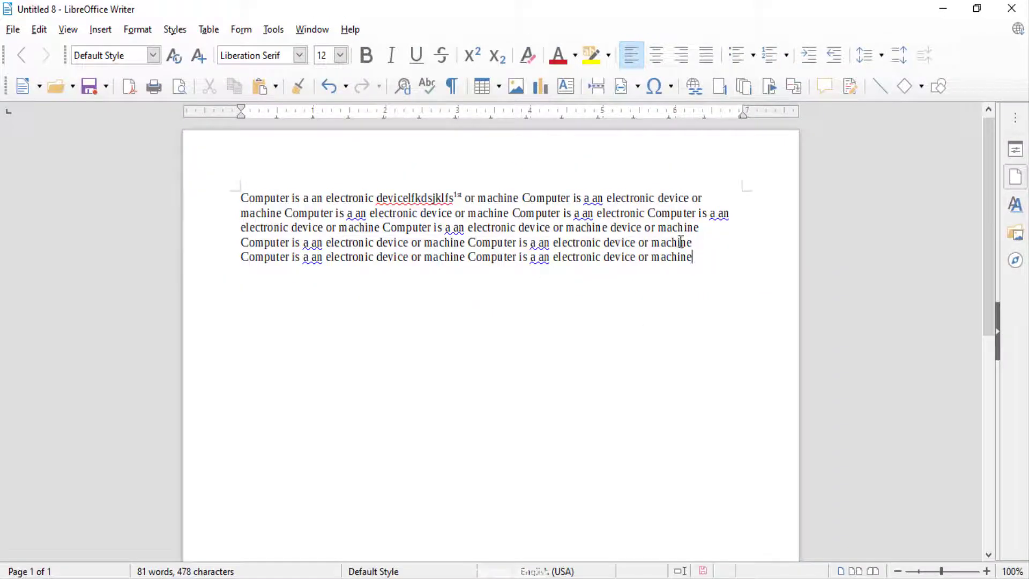
left_click(696, 241)
key("ctrl+Return")
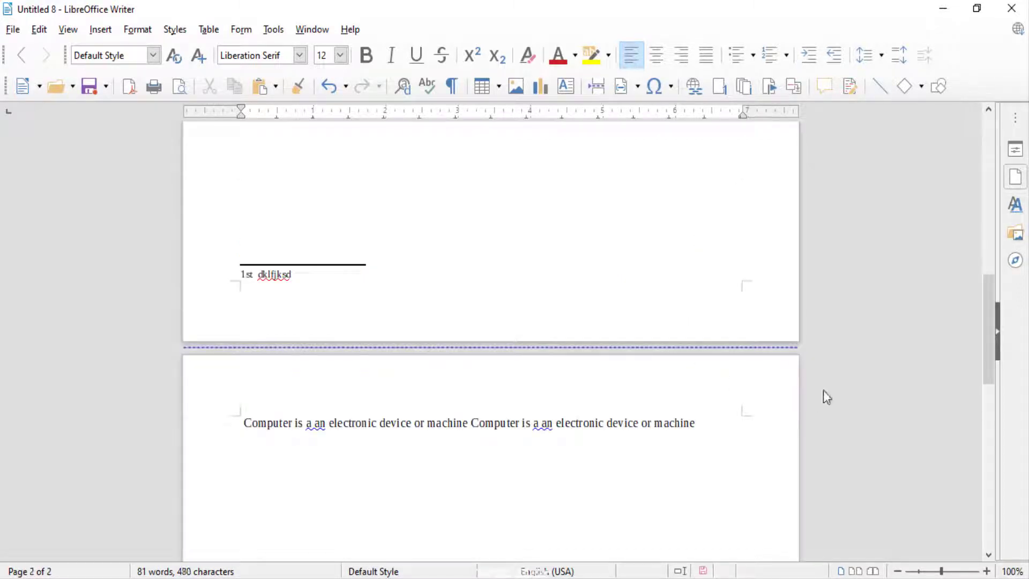
left_click_drag(986, 342, 979, 476)
key("ctrl+Home")
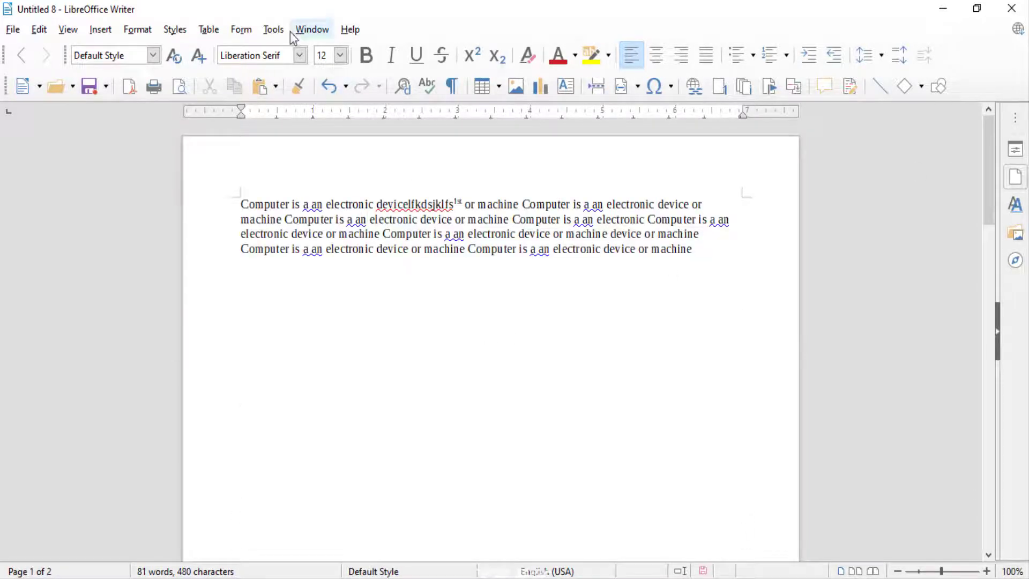
Change the endnote autonumbering to One, Two, Three, … in the footnote and endnote settings and apply it.
left_click(273, 30)
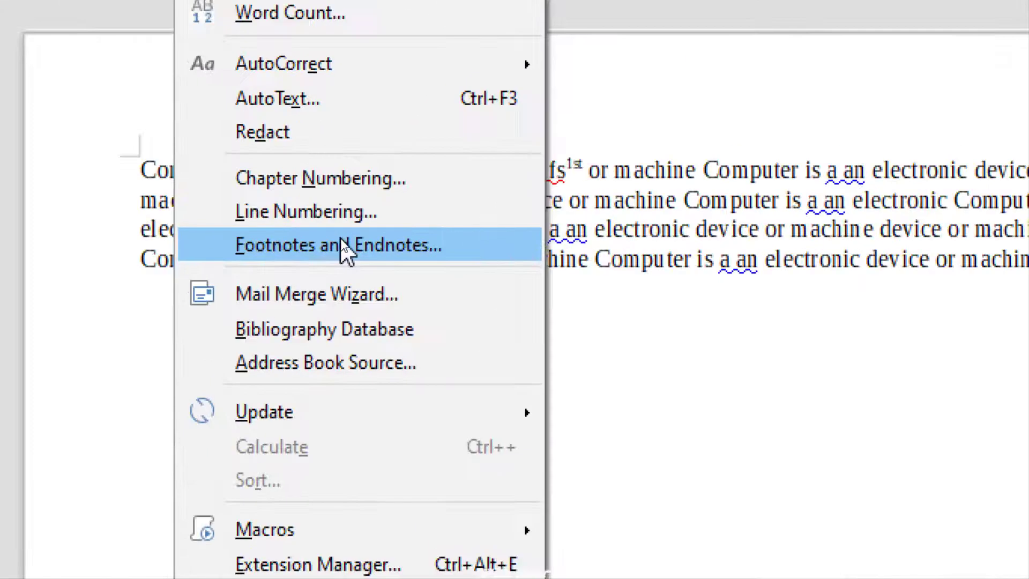
left_click(341, 241)
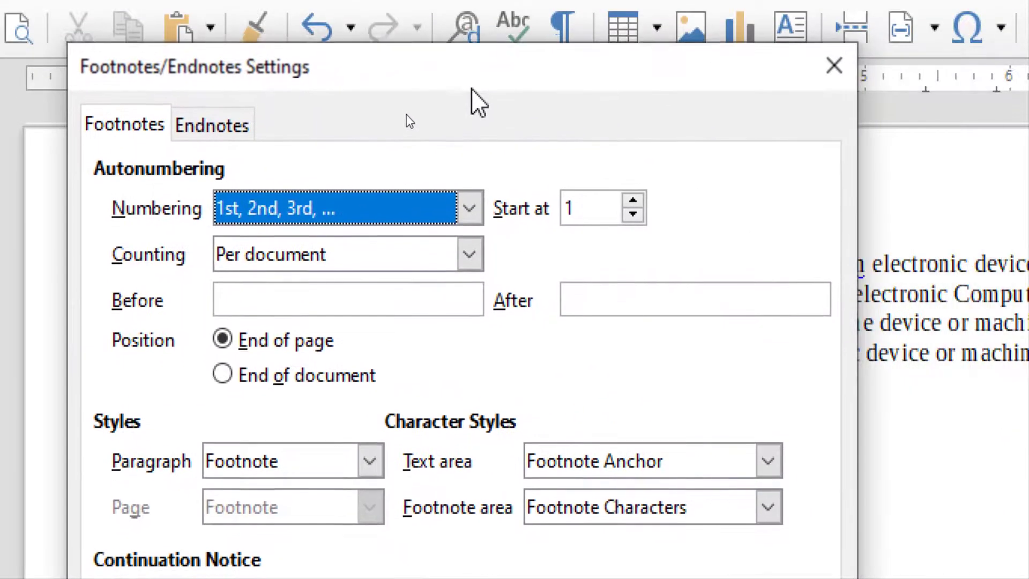
left_click(241, 129)
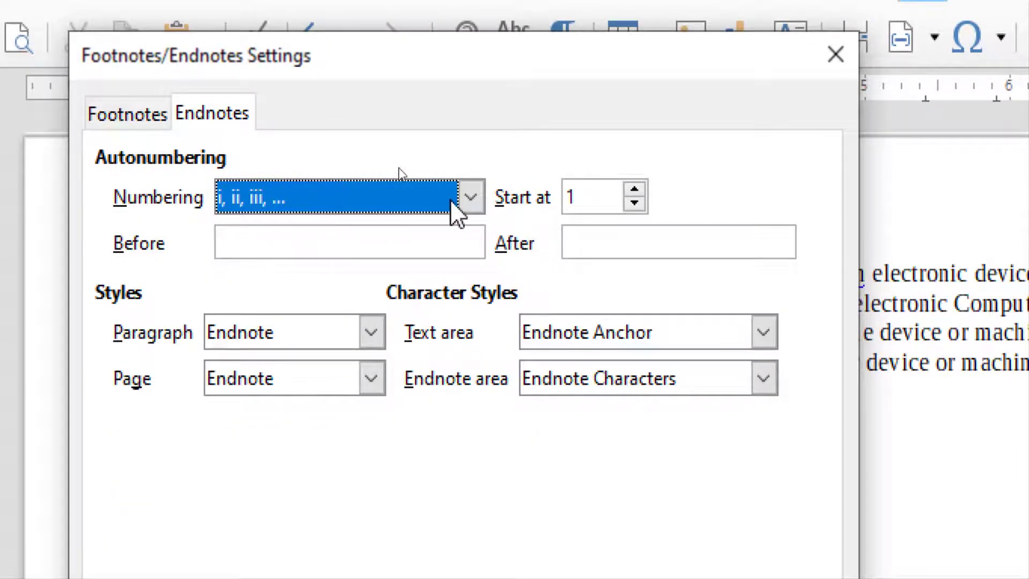
left_click(471, 197)
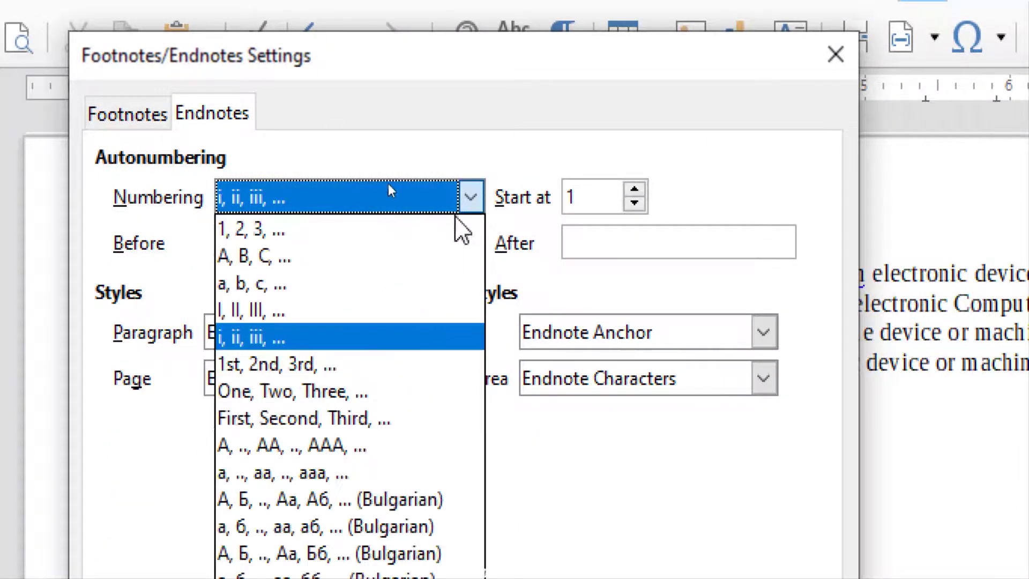
left_click(319, 400)
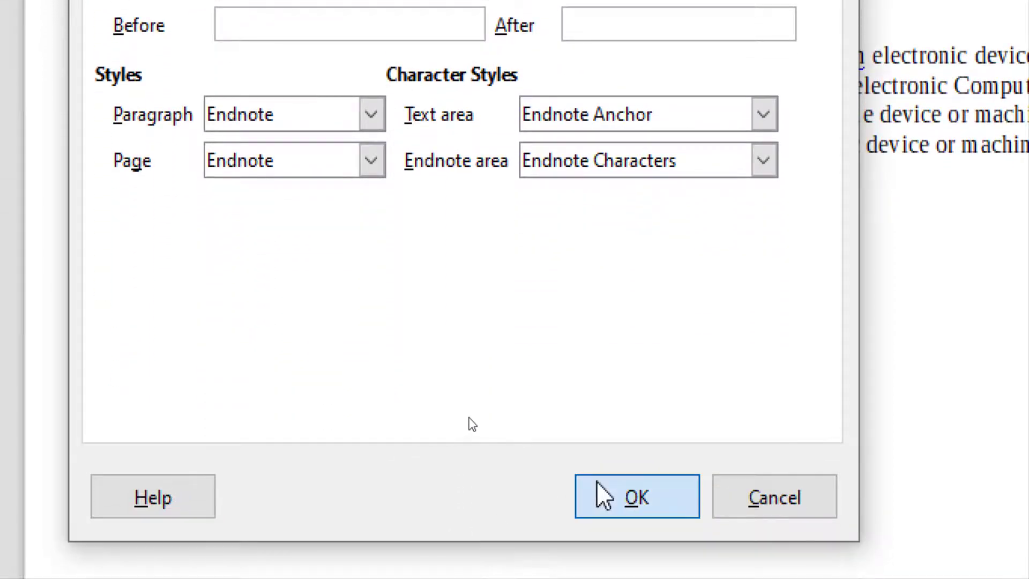
left_click(602, 496)
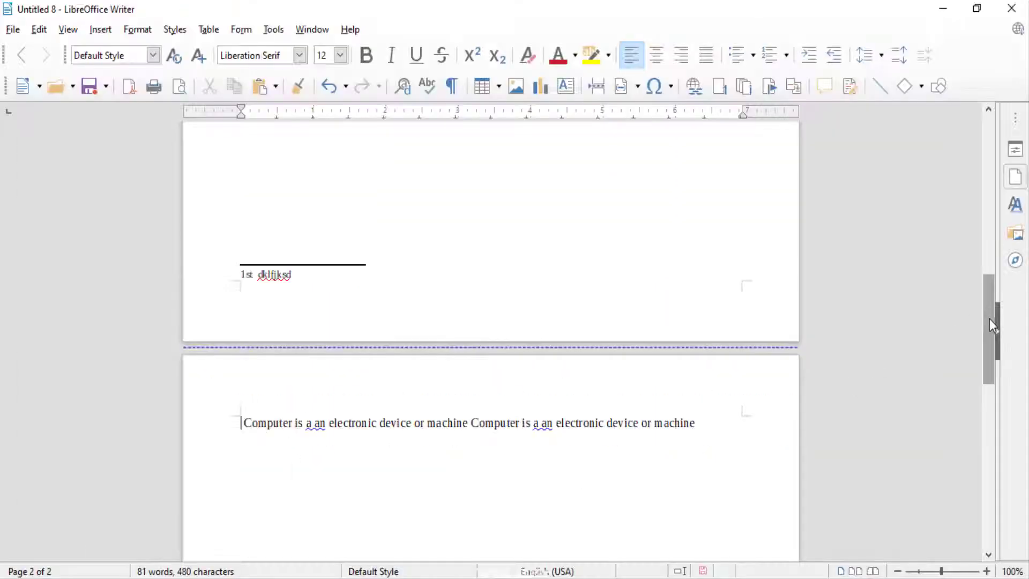
Insert an endnote at the second occurrence of the word "Computer" in the first line of page one.
left_click_drag(992, 323, 961, 508)
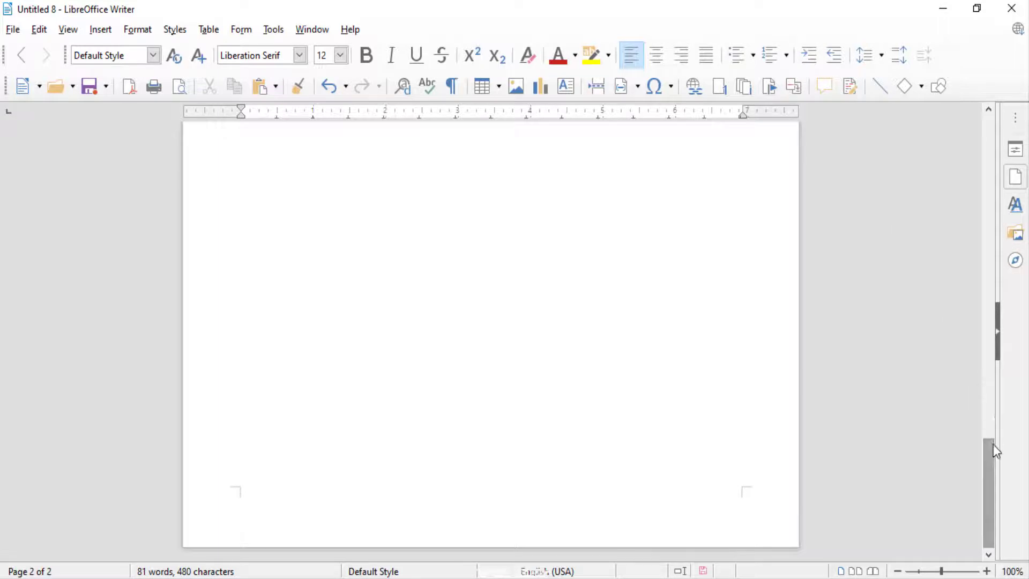
left_click_drag(993, 446, 1001, 122)
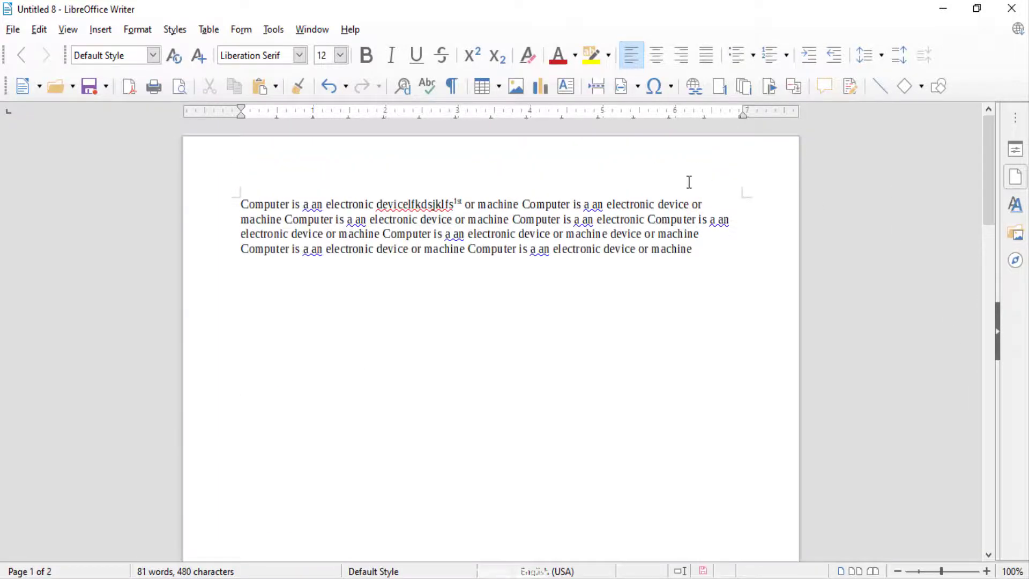
mouse_move(529, 206)
left_mouse_down()
mouse_move(576, 204)
mouse_move(543, 205)
mouse_move(519, 220)
mouse_move(523, 205)
left_mouse_up()
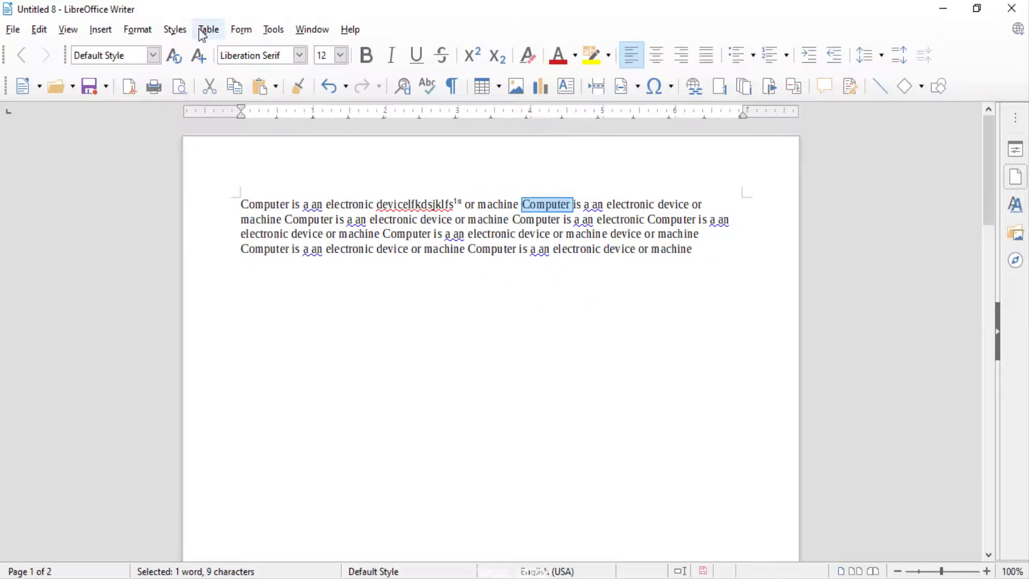
left_click(99, 30)
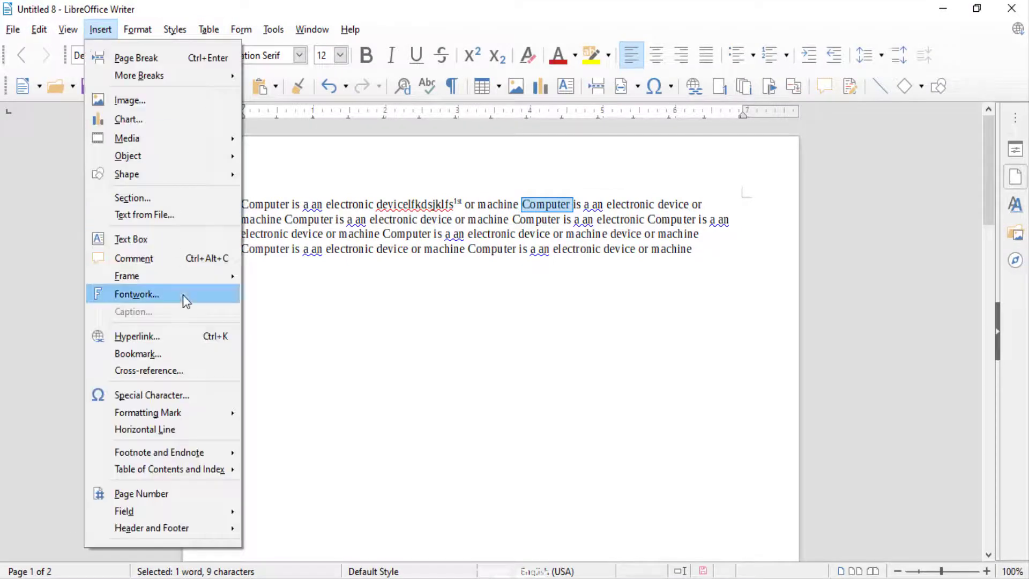
mouse_move(175, 456)
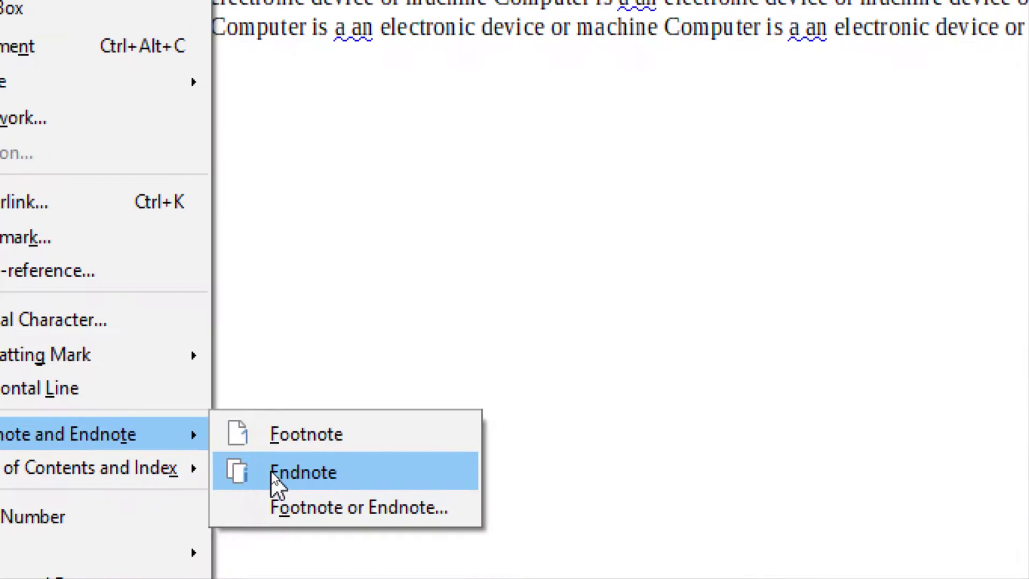
left_click(275, 479)
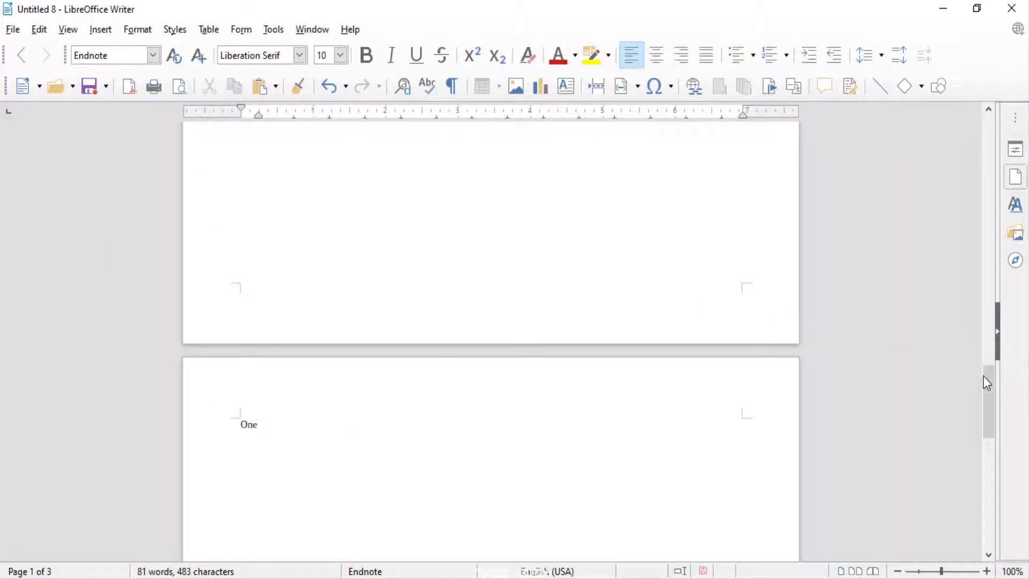
Enter "happy" as the endnote text on the last page and follow its number back to the reference mark in the first line.
mouse_move(984, 379)
left_mouse_down()
mouse_move(974, 126)
mouse_move(986, 392)
left_mouse_up()
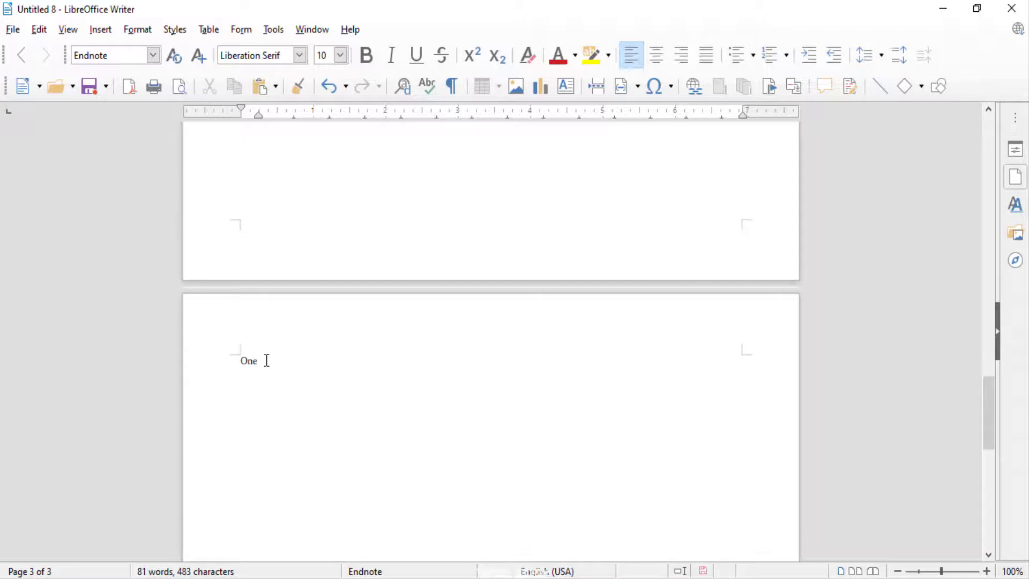
type("haop")
key("BackSpace")
key("BackSpace")
type("ppy")
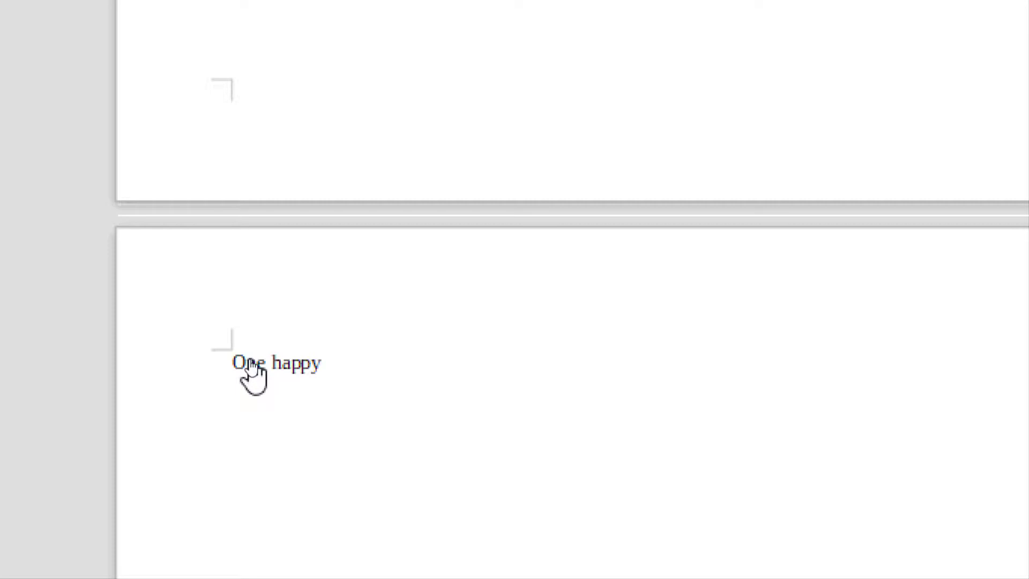
left_click(250, 364)
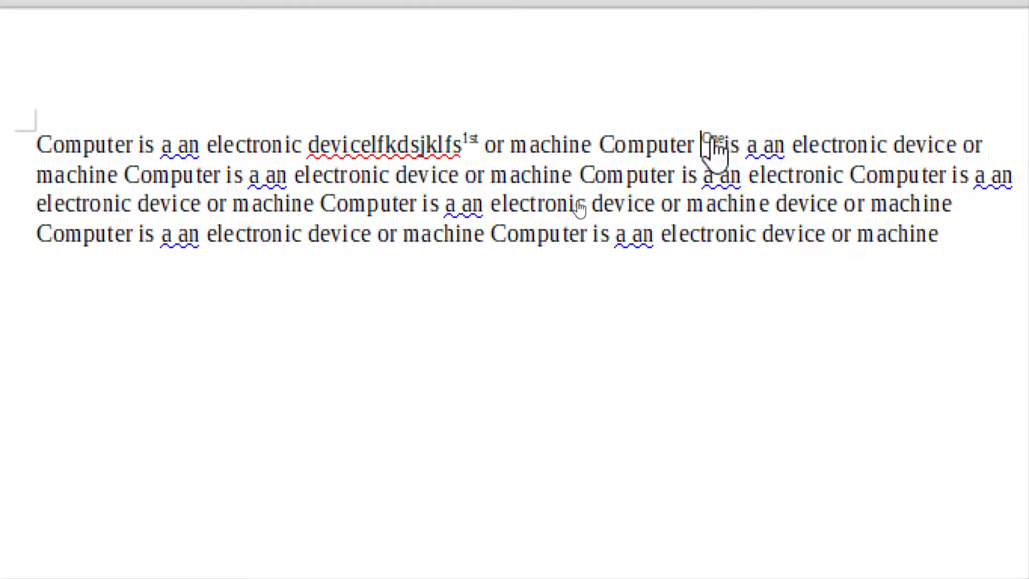
mouse_move(710, 140)
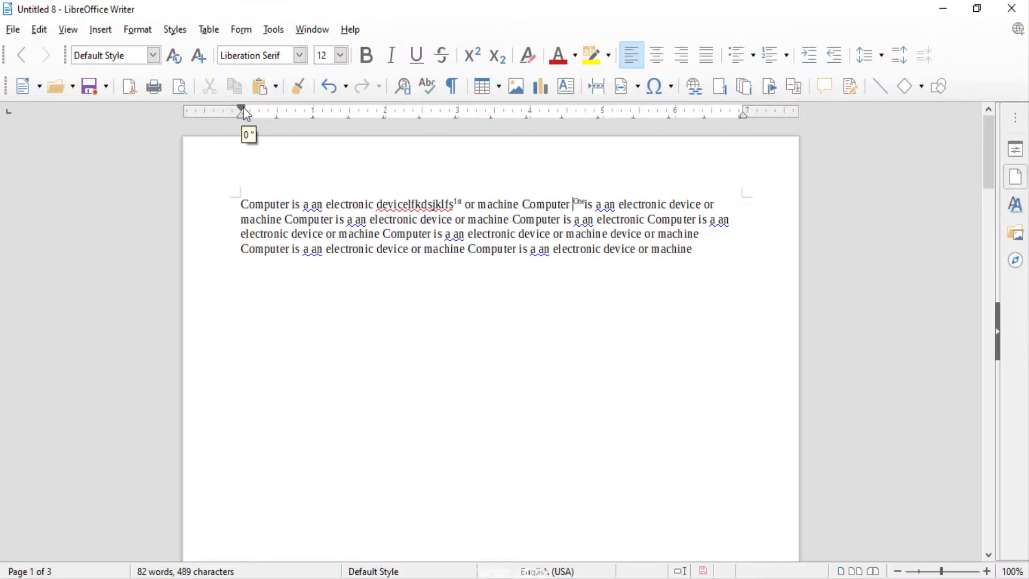
Open the footnote and endnote settings again.
left_click(273, 29)
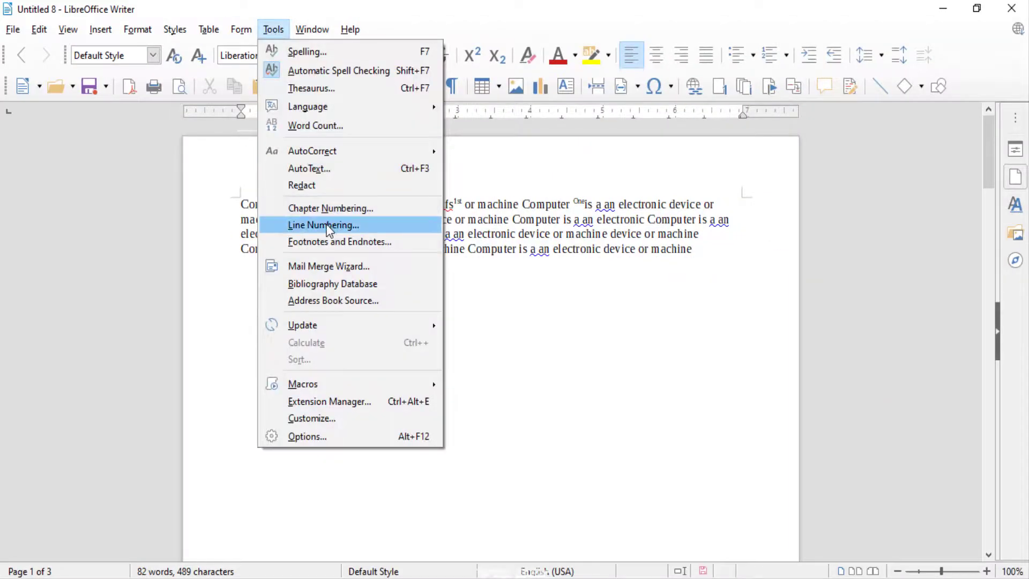